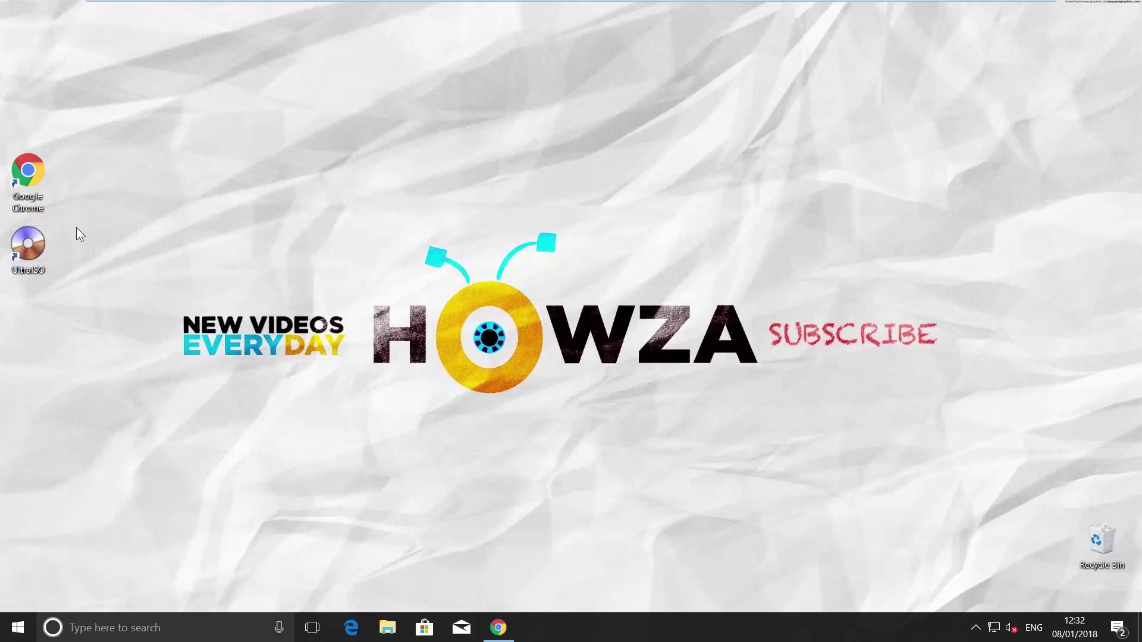
Launch UltraISO in trial mode and bring up the Virtual Drive dialog from Tools
double_click(33, 247)
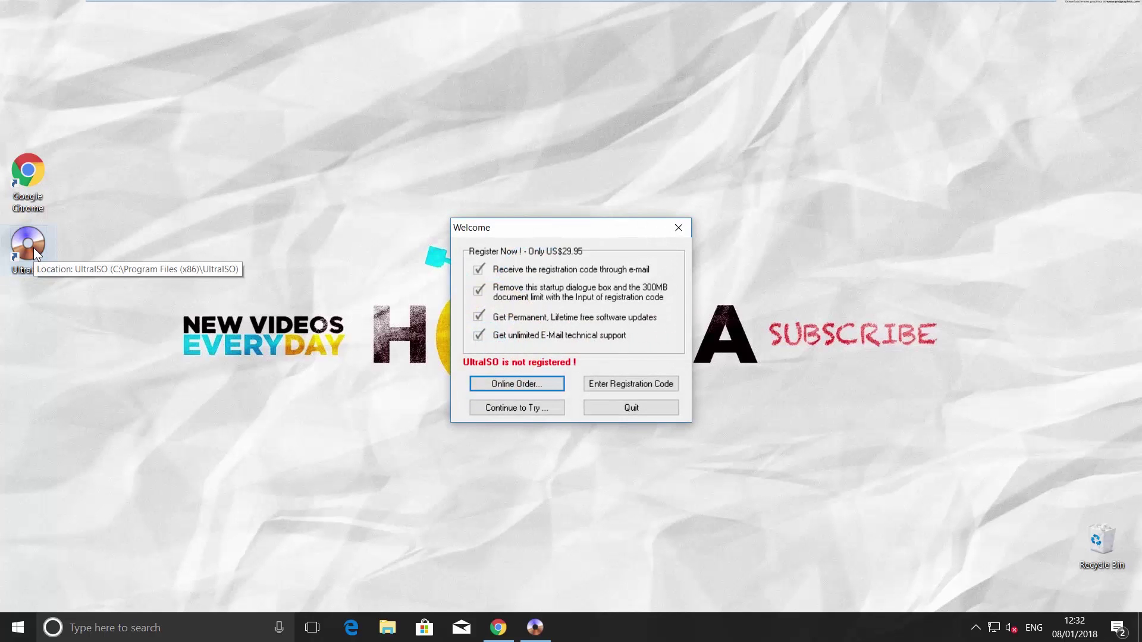
click(491, 407)
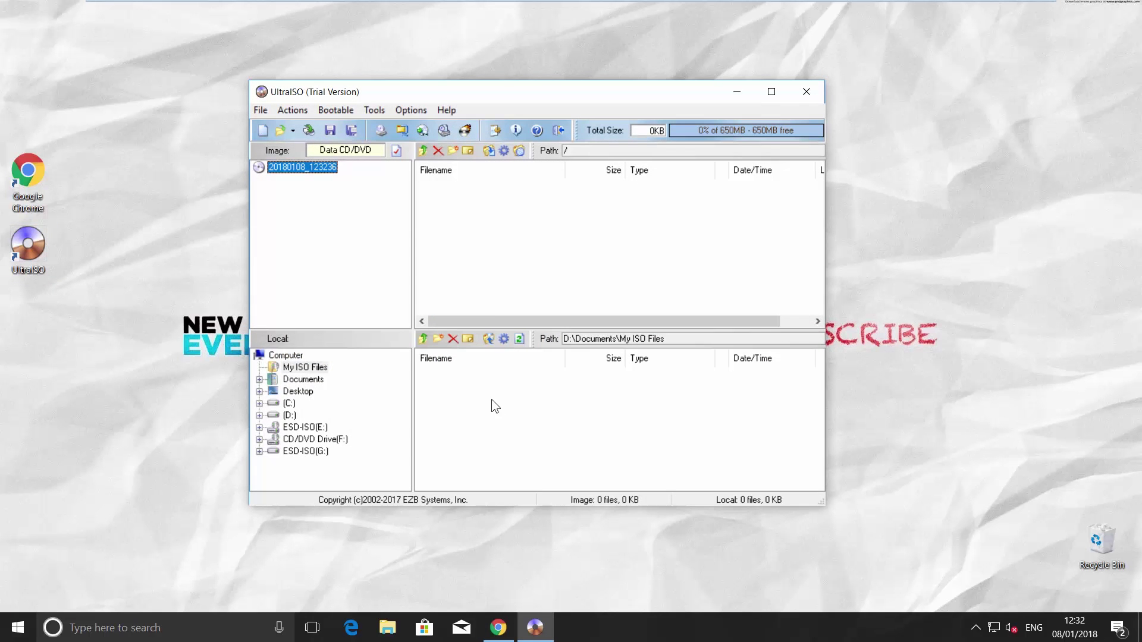
click(374, 110)
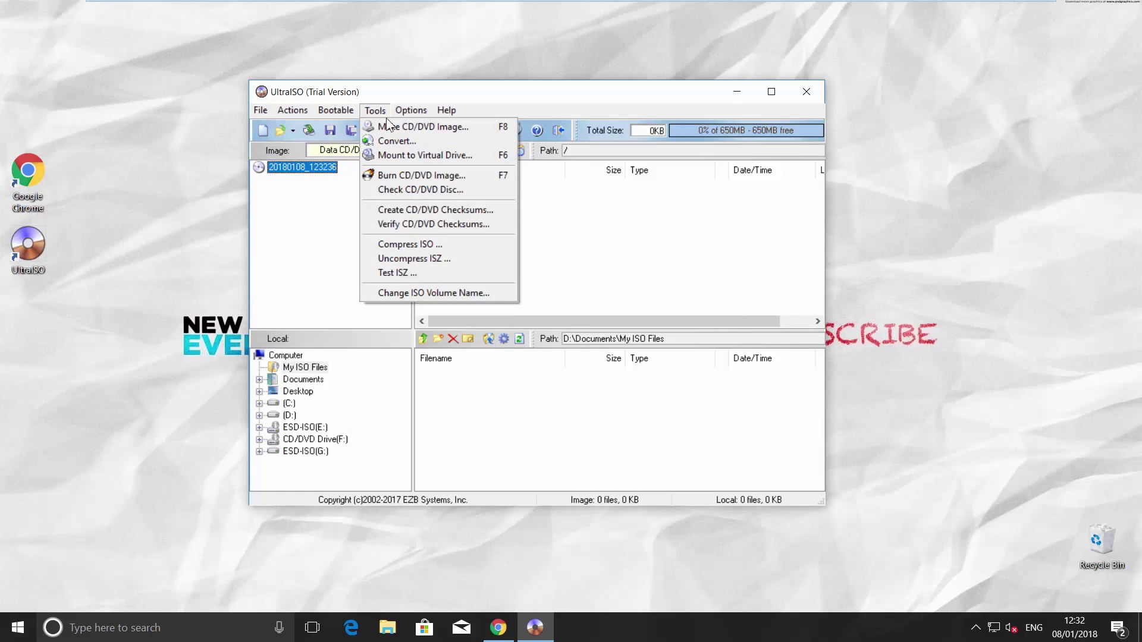
click(406, 154)
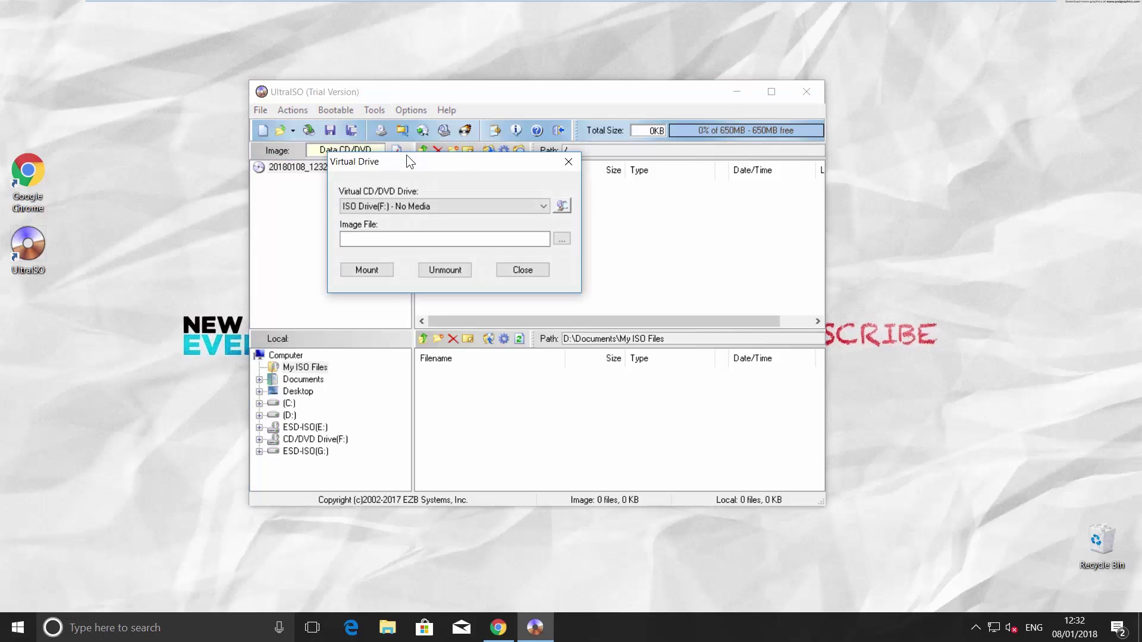
Select D:\Windows 10.iso as the image and mount it on virtual drive F:
click(562, 240)
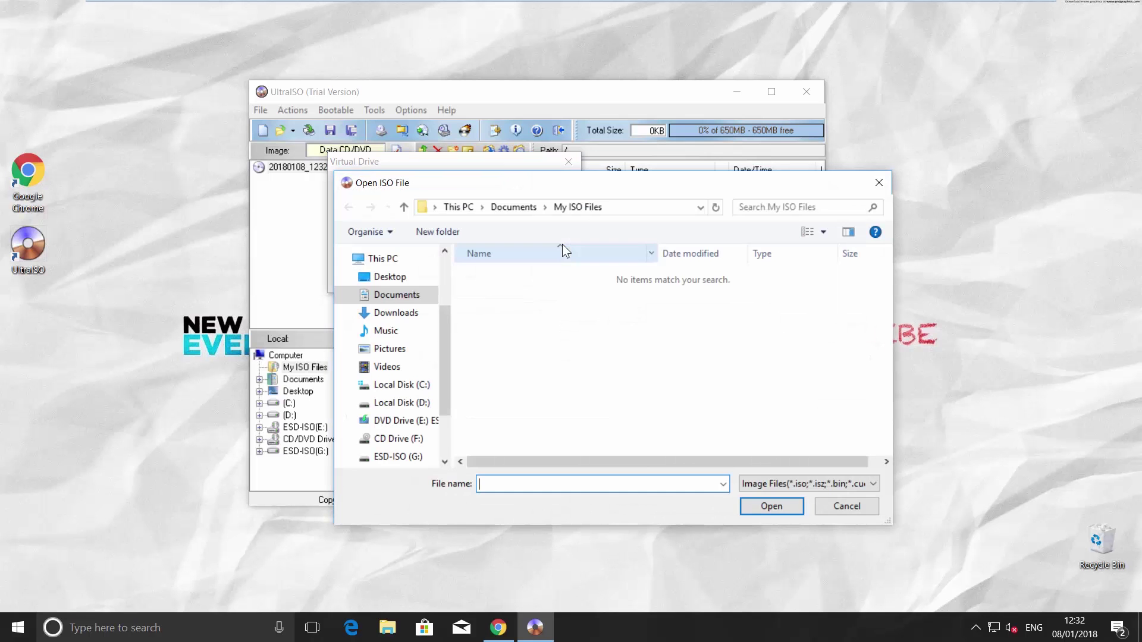
click(429, 404)
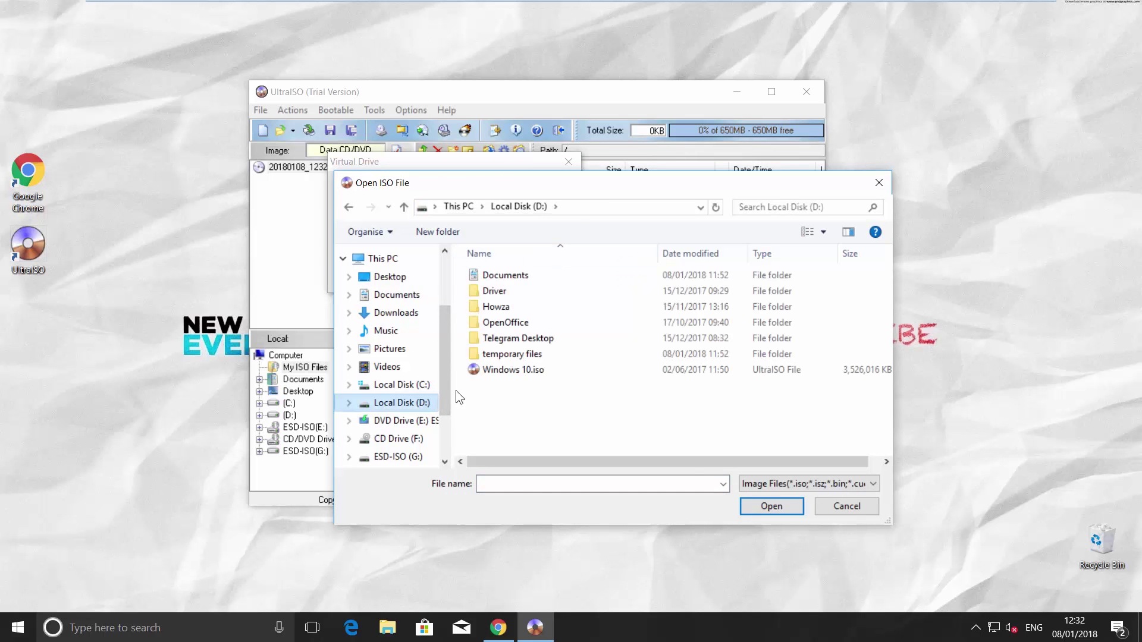
click(496, 374)
click(752, 509)
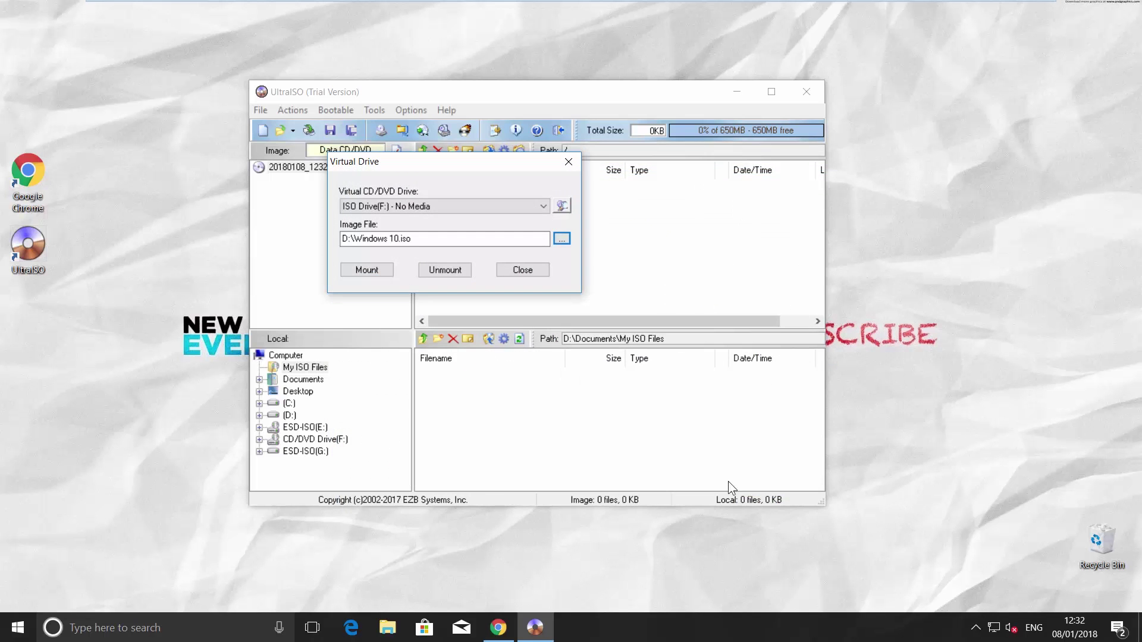
click(367, 269)
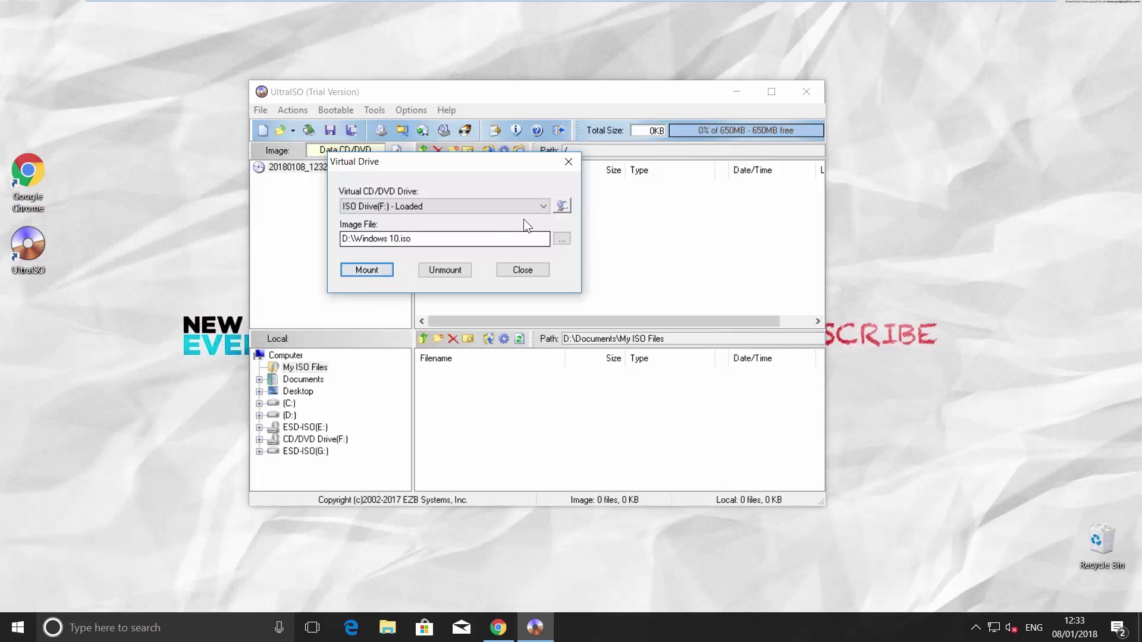
Browse the mounted drive's files in Explorer, close it, then unmount Windows 10.iso
click(562, 208)
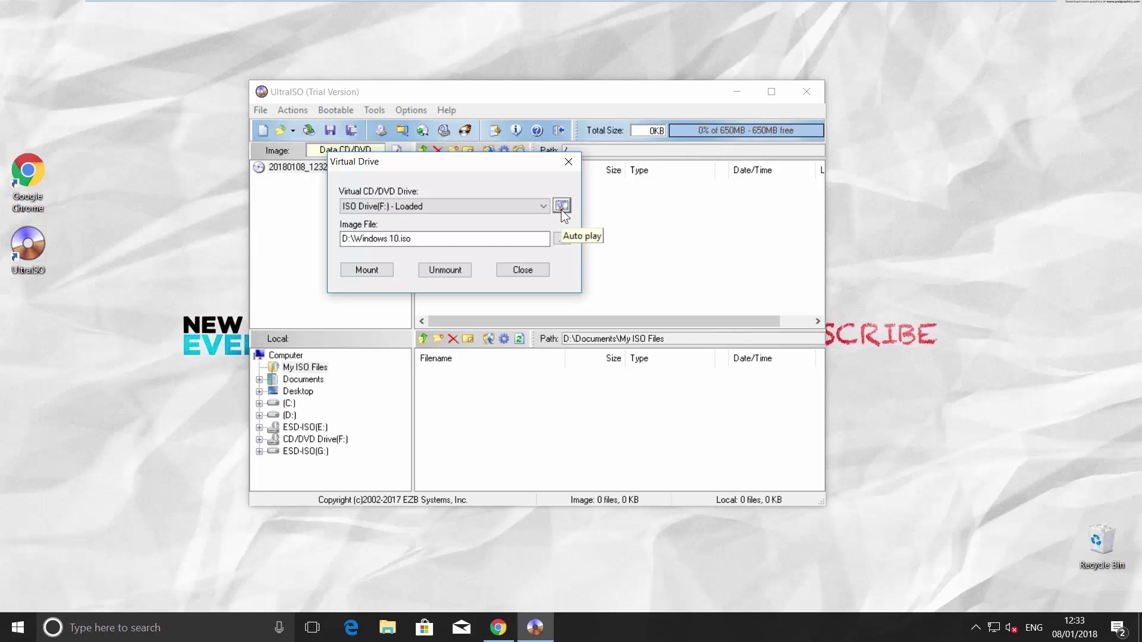
click(562, 208)
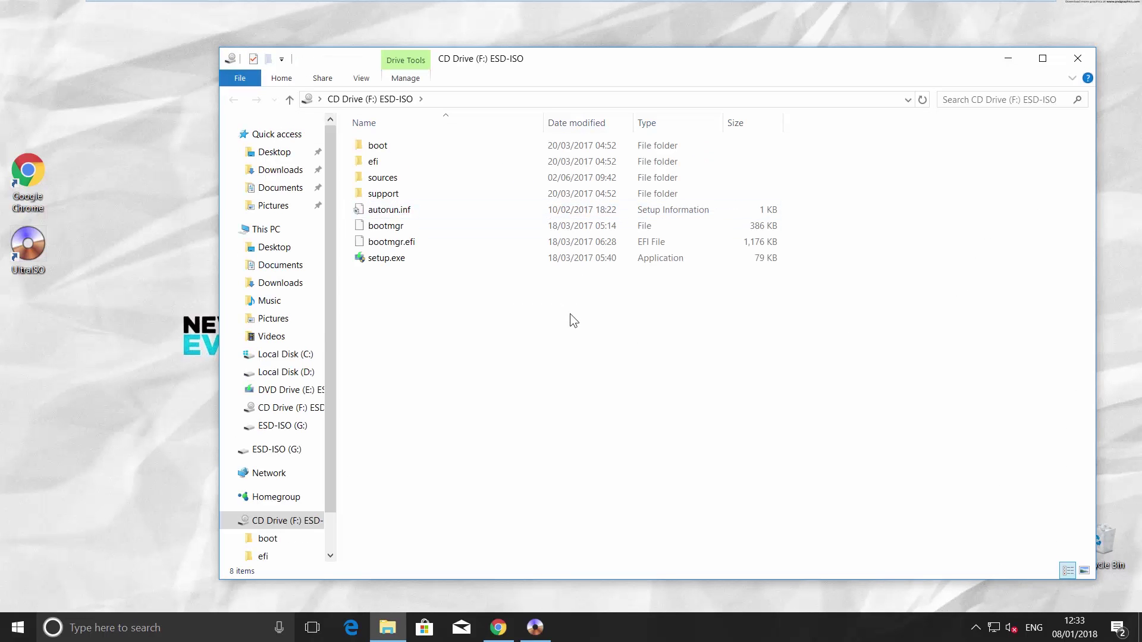
click(1077, 58)
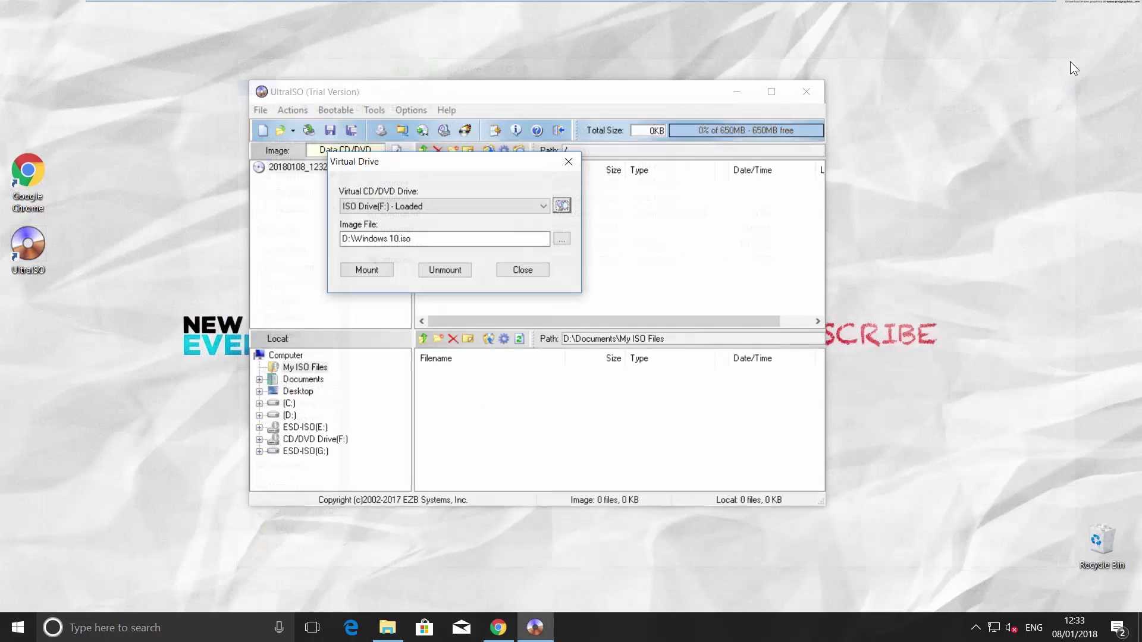
click(460, 268)
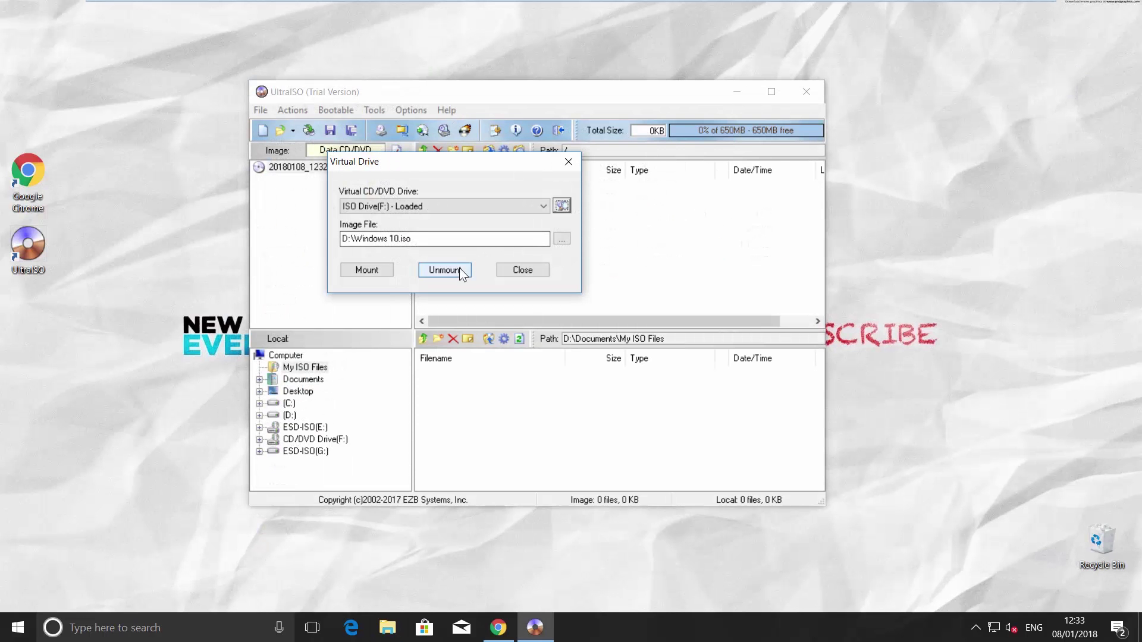